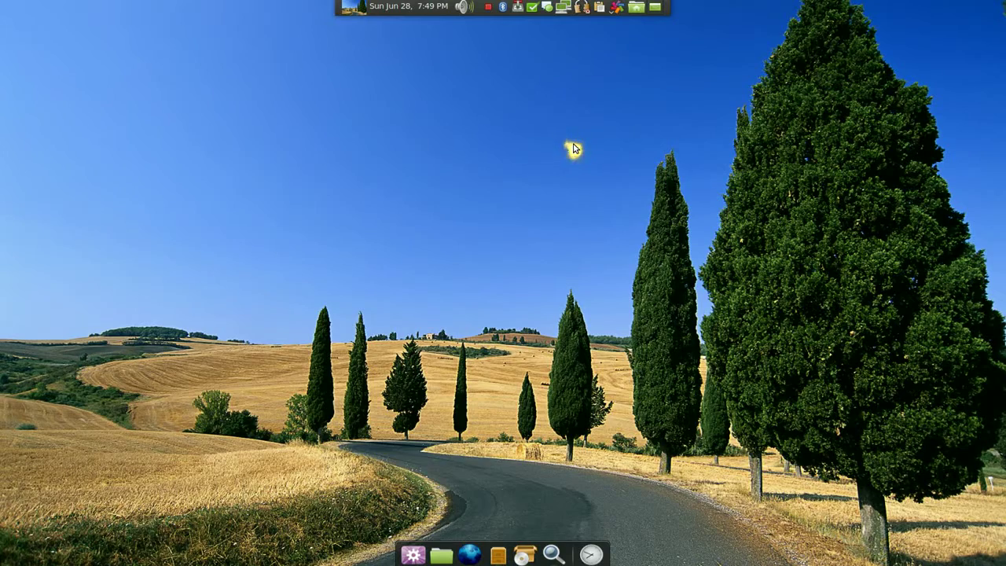
# Search the home folder for gag and scroll through the Lady GaGa songs and cover images.
pyautogui.hotkey('ctrl', 'alt', 'd')
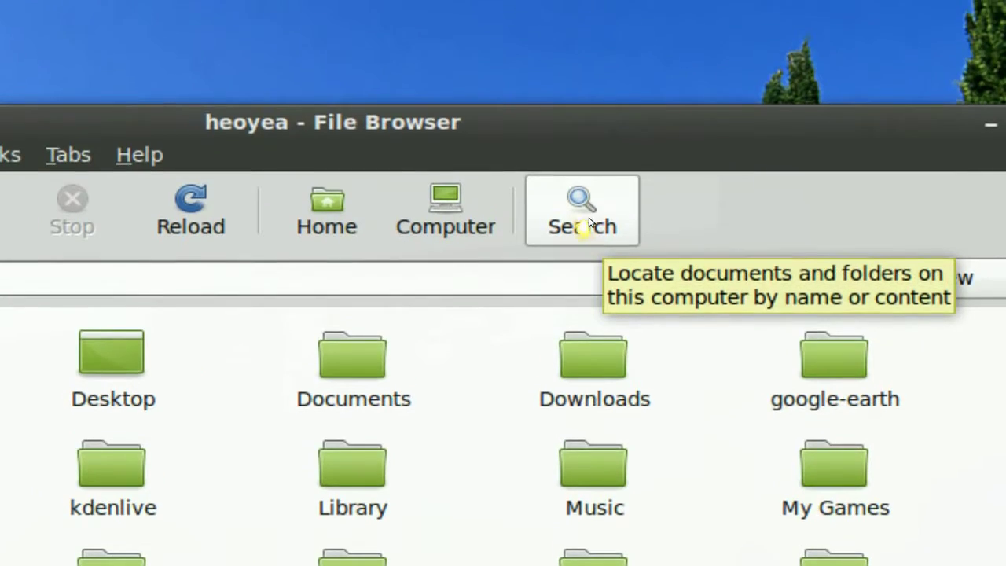
pyautogui.click(582, 225)
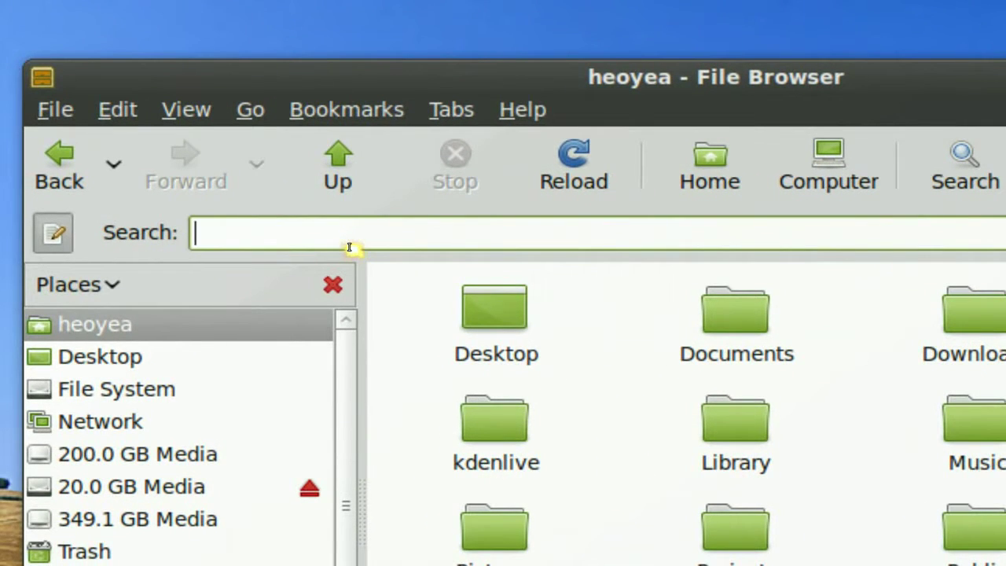
pyautogui.write('gag')
pyautogui.press('Return')
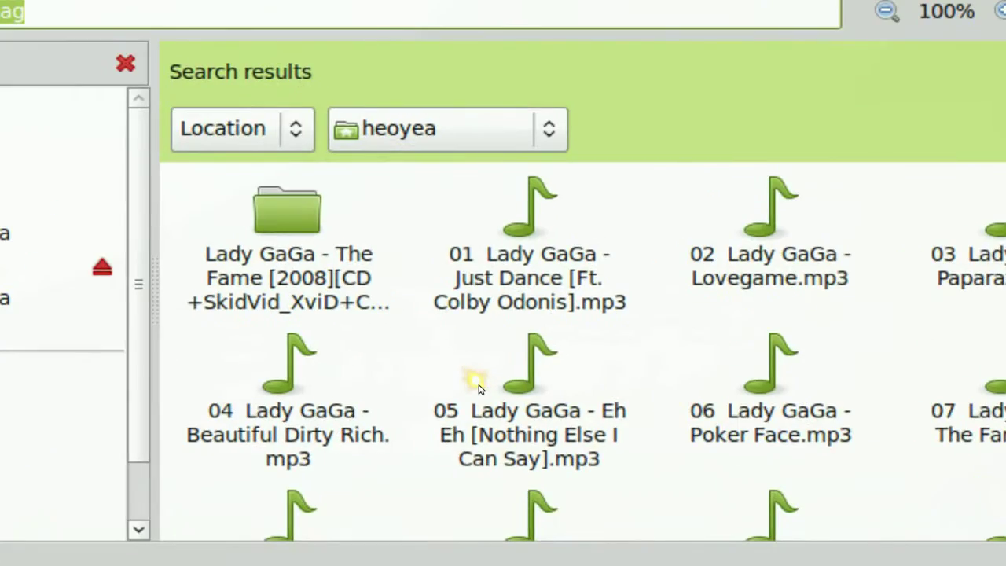
pyautogui.scroll(-2, 541, 381)
pyautogui.scroll(-5, 533, 383)
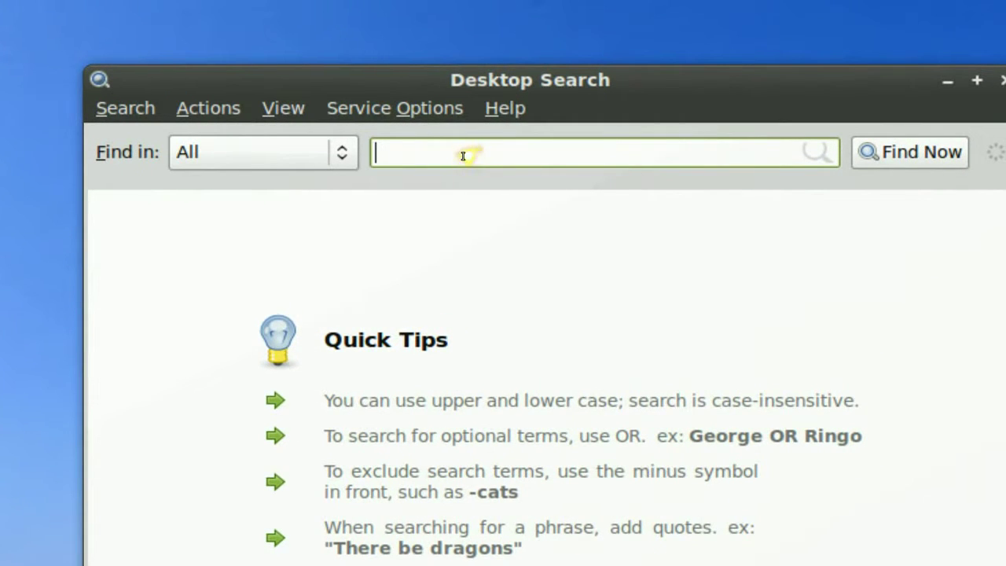
# Search everything for gaga, scroll the results, and show the matching IM conversation's details.
pyautogui.write('gaga')
pyautogui.press('Return')
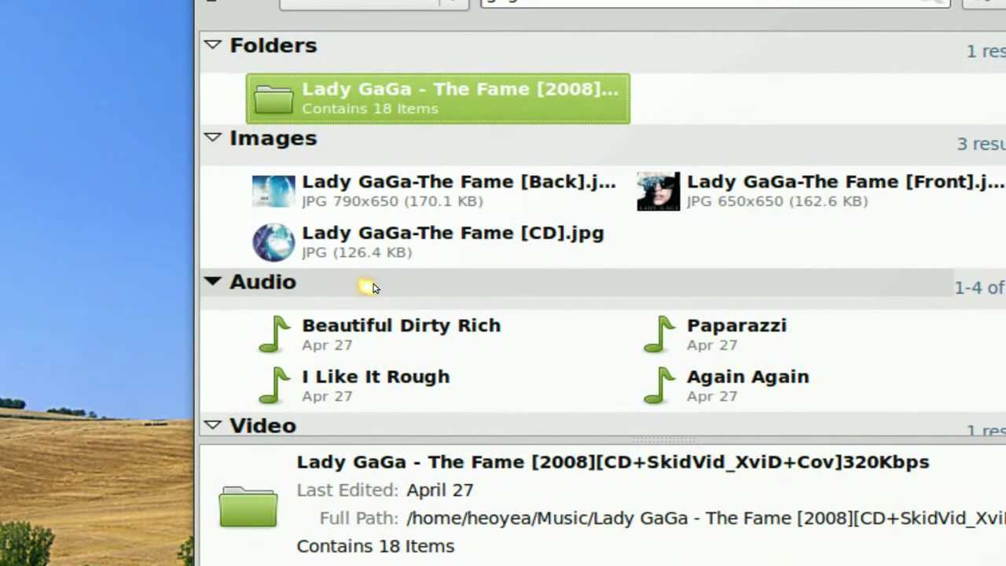
pyautogui.scroll(-1, 372, 286)
pyautogui.scroll(-1, 374, 287)
pyautogui.scroll(-1, 368, 302)
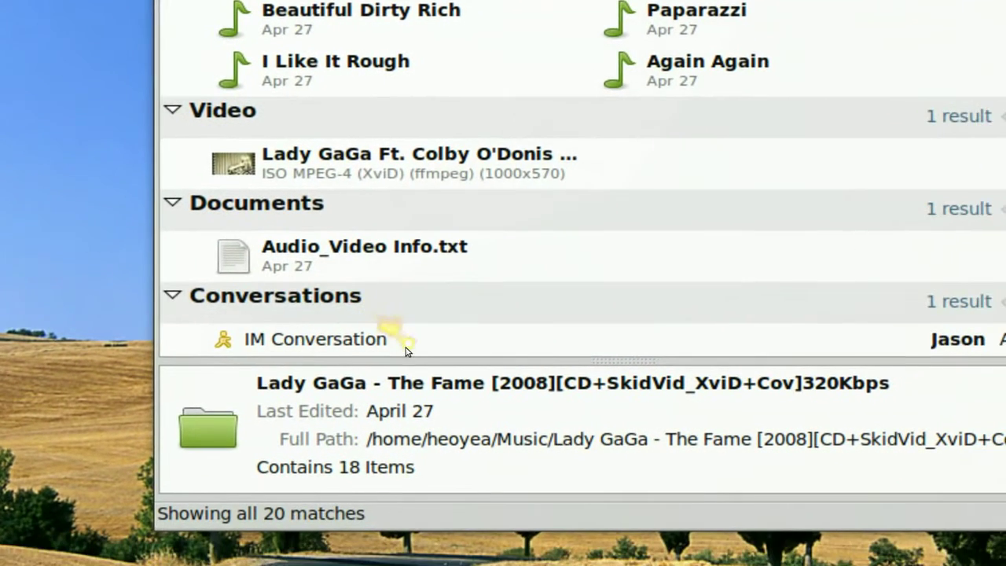
pyautogui.click(426, 346)
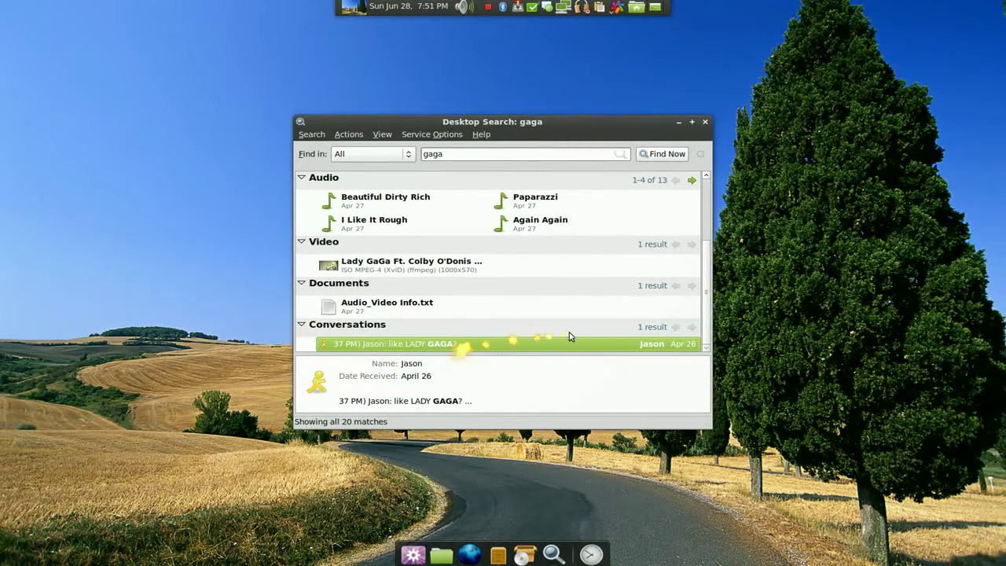
pyautogui.tripleClick(539, 151)
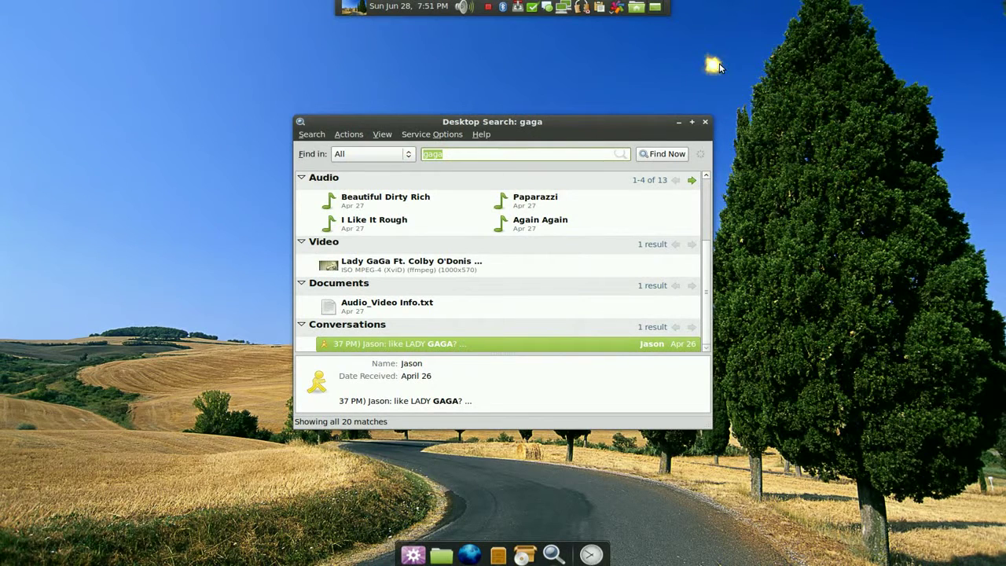
# Search for soil and preview the earth ch6.pdf and earth ch4.pdf matches.
pyautogui.write('sol')
pyautogui.write('l')
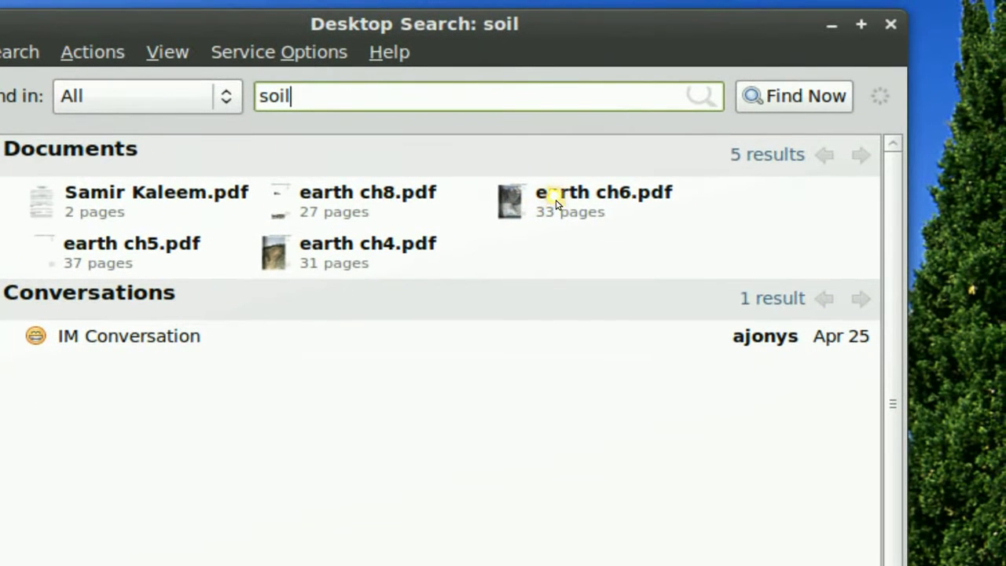
pyautogui.click(556, 204)
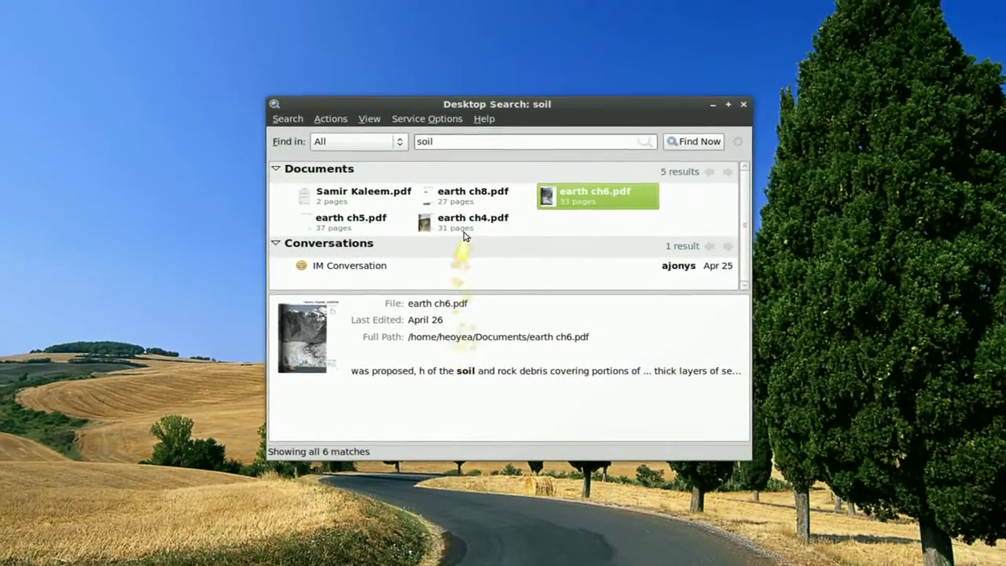
pyautogui.click(466, 225)
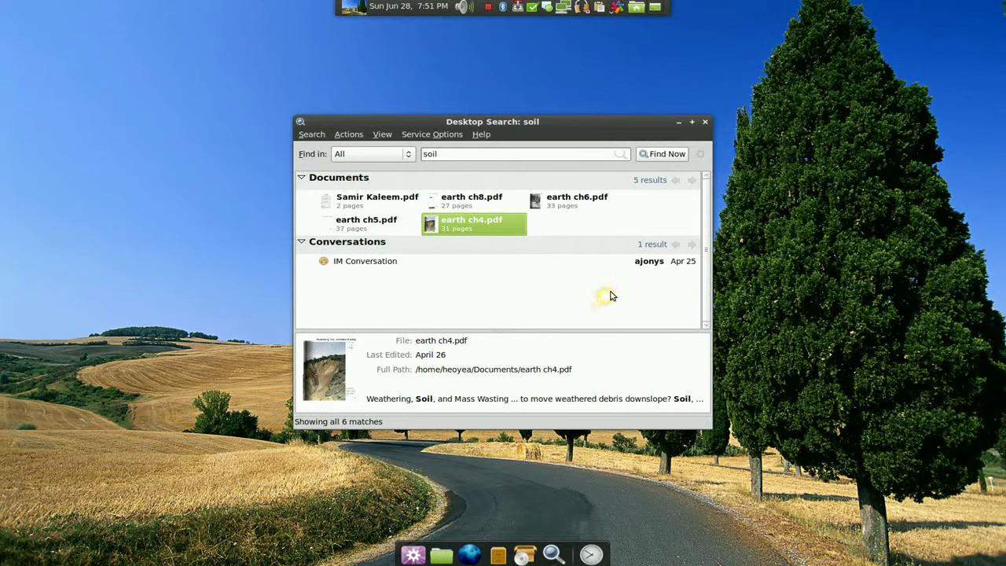
# Search for dvd, preview the Notorious DvD cover, collapse Images, and show New in Town's details.
pyautogui.doubleClick(507, 153)
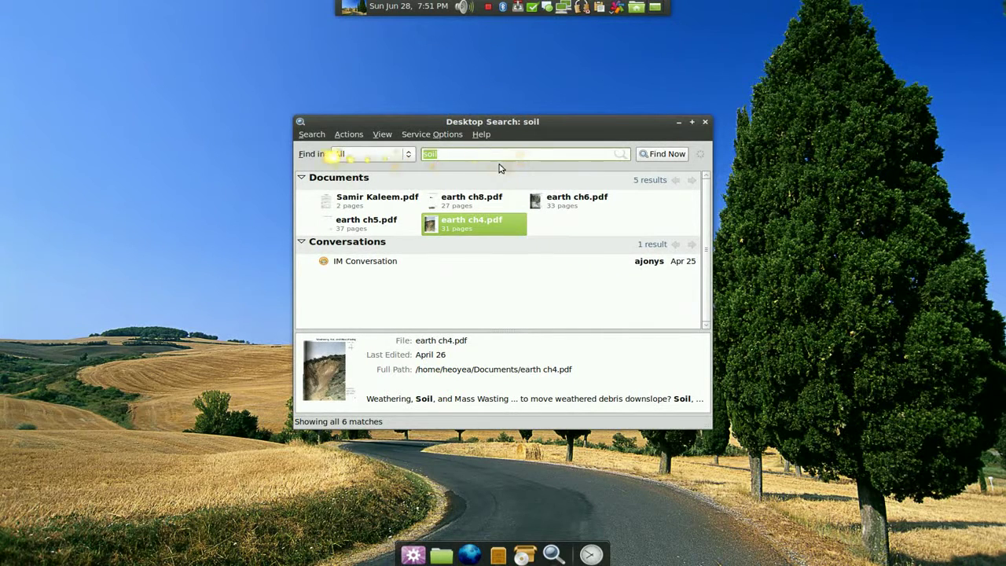
pyautogui.write('d')
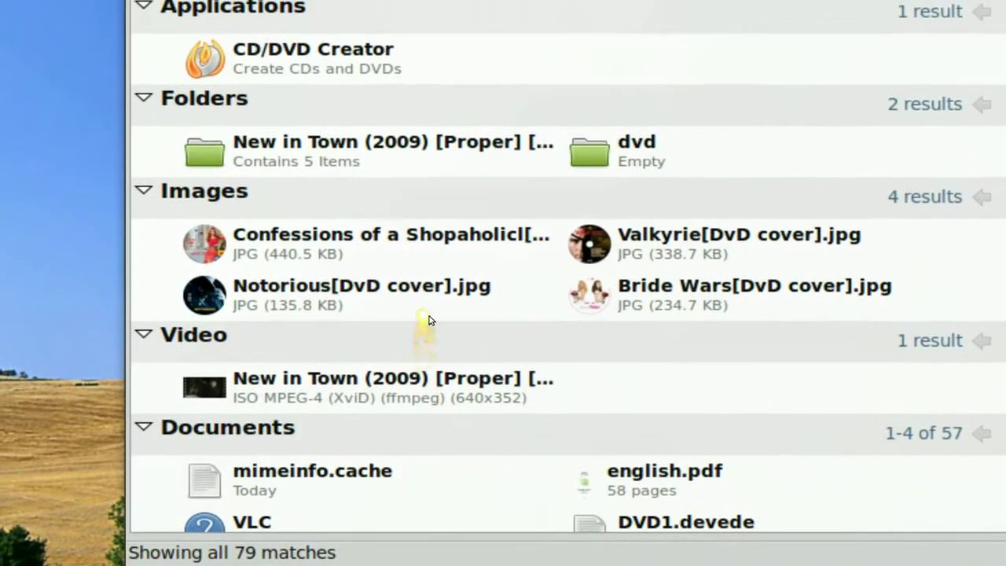
pyautogui.click(428, 313)
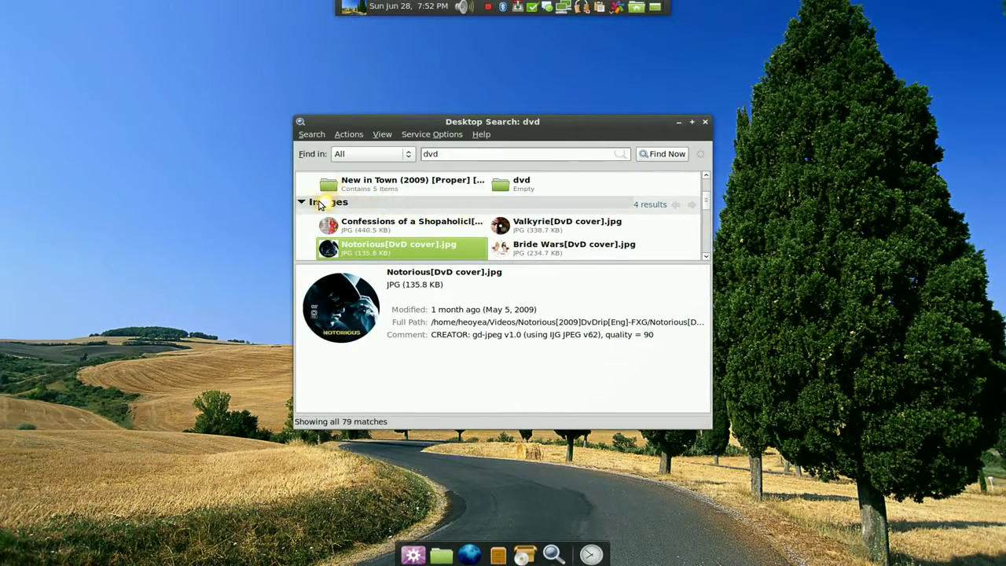
pyautogui.click(323, 202)
pyautogui.click(366, 241)
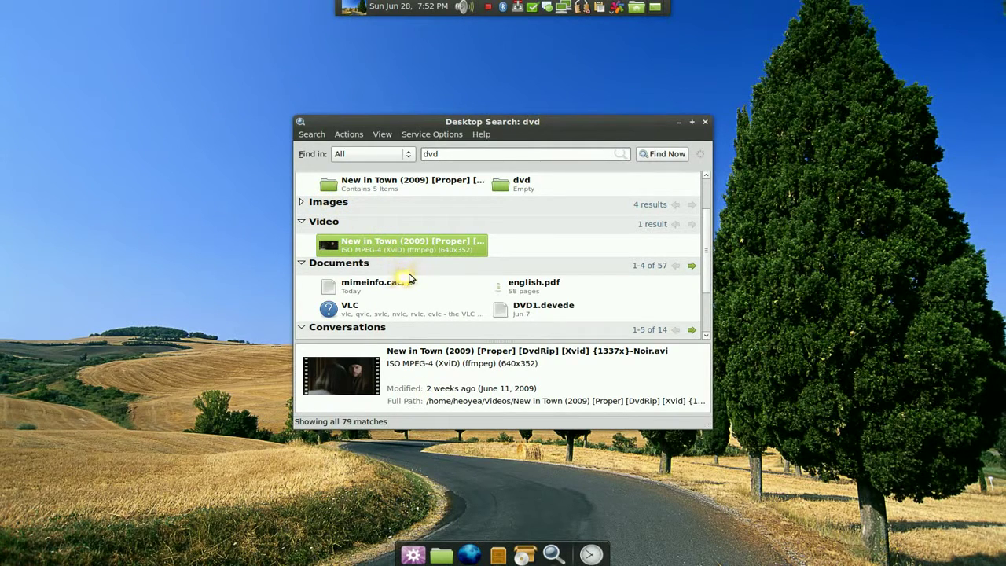
# Open the Search Preferences dialog from the Search menu and go to its Indexing settings.
pyautogui.click(326, 136)
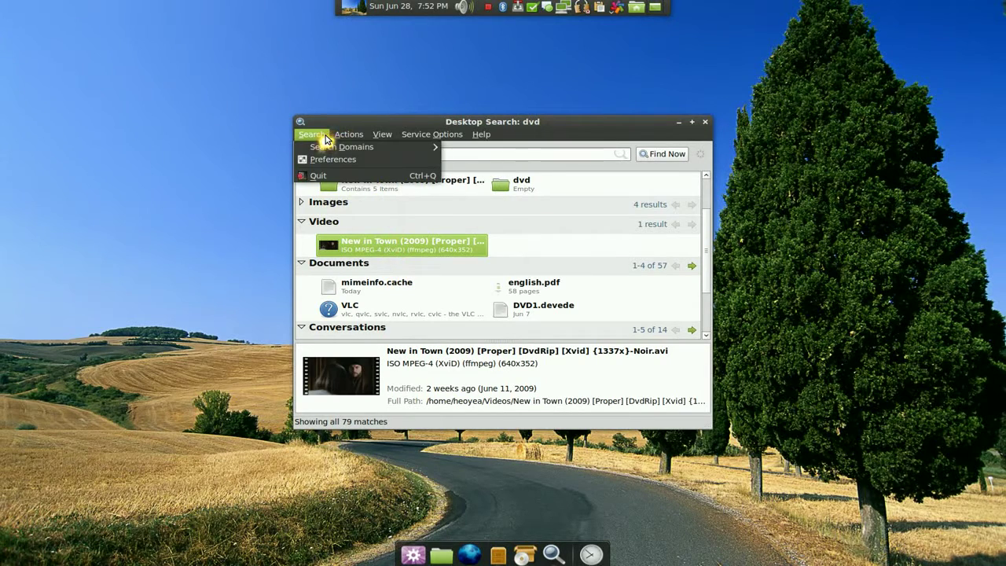
pyautogui.click(324, 137)
pyautogui.click(305, 136)
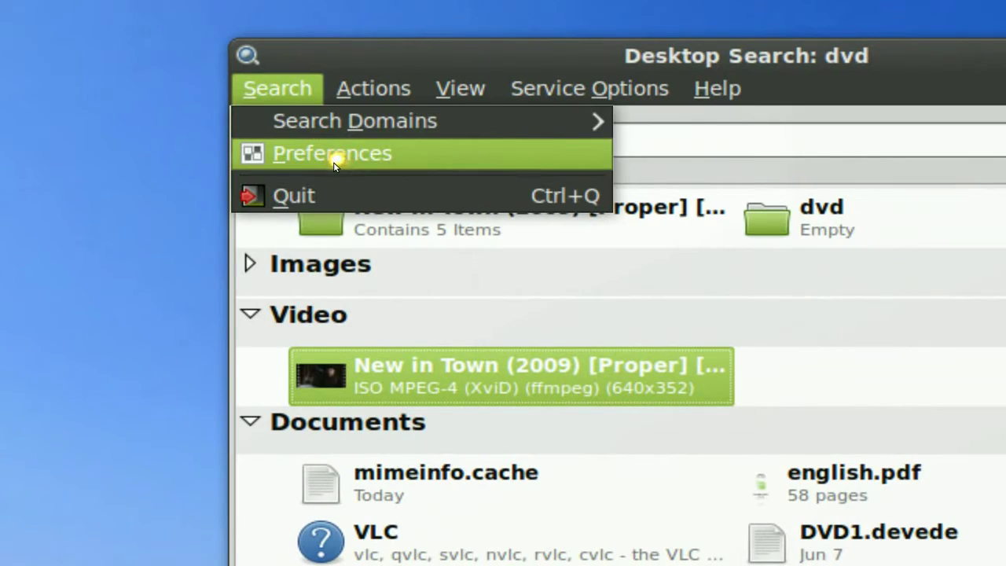
pyautogui.click(334, 162)
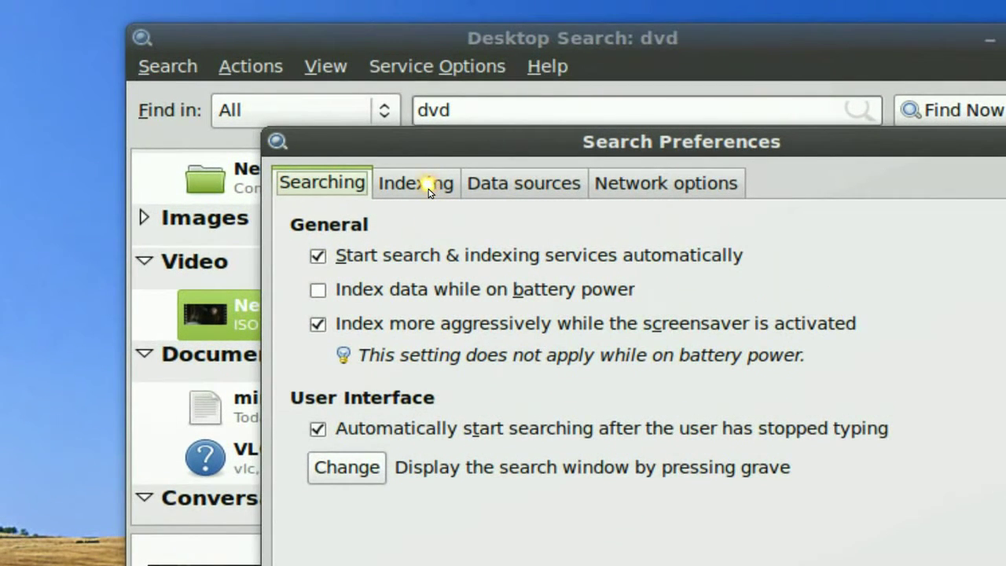
pyautogui.click(429, 192)
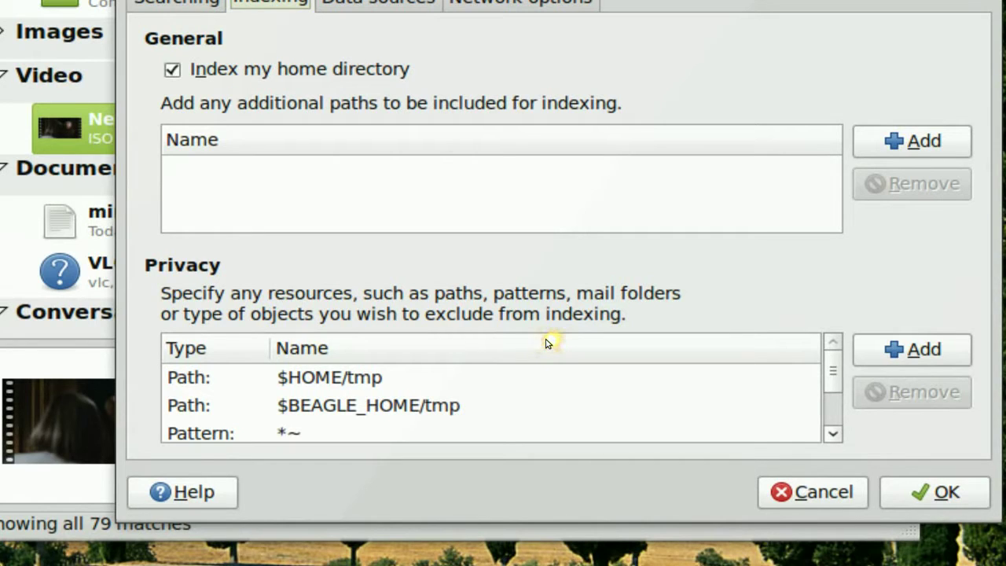
# Scroll through the Privacy list of paths and file patterns excluded from indexing.
pyautogui.scroll(-3, 547, 343)
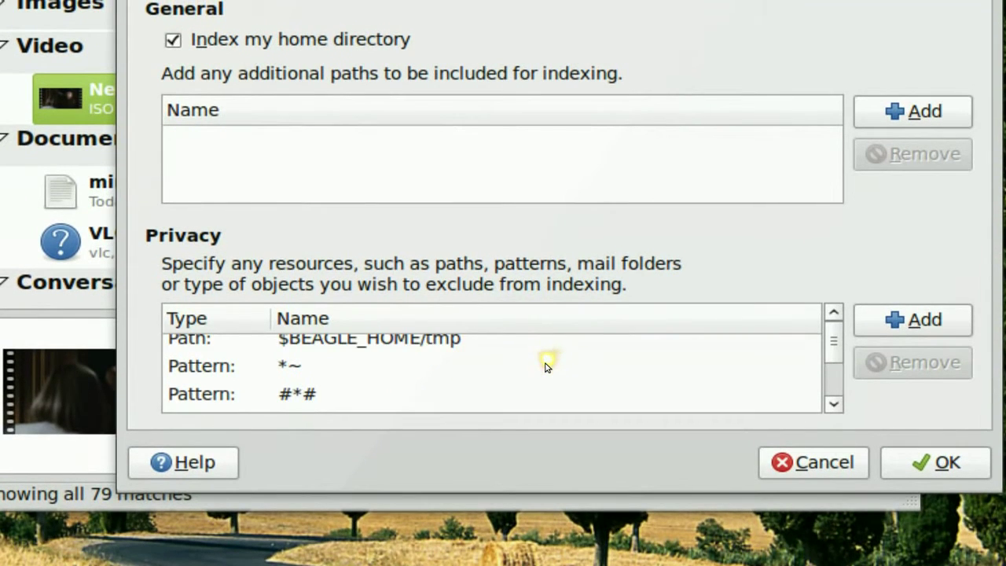
pyautogui.scroll(-8, 548, 366)
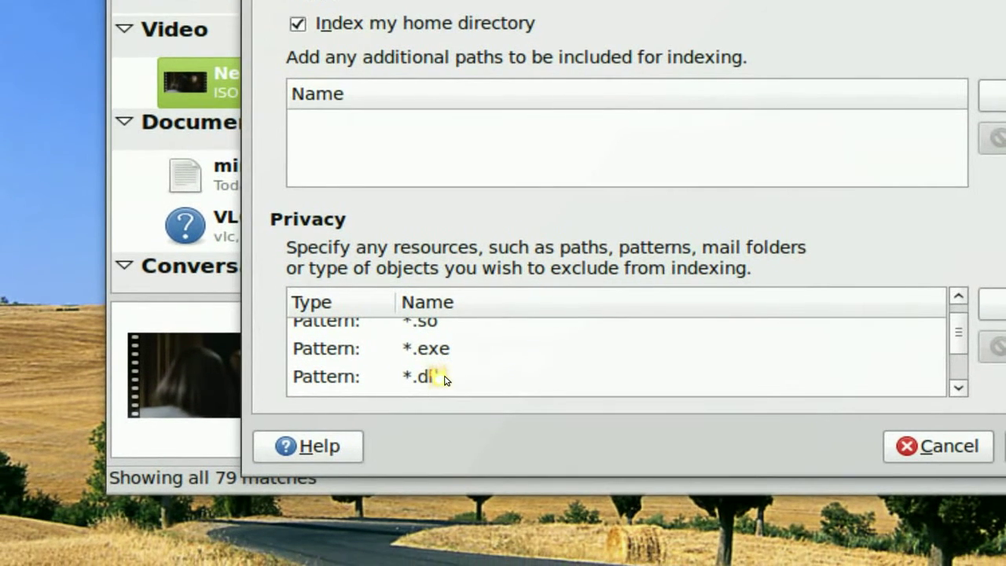
pyautogui.scroll(-4, 444, 379)
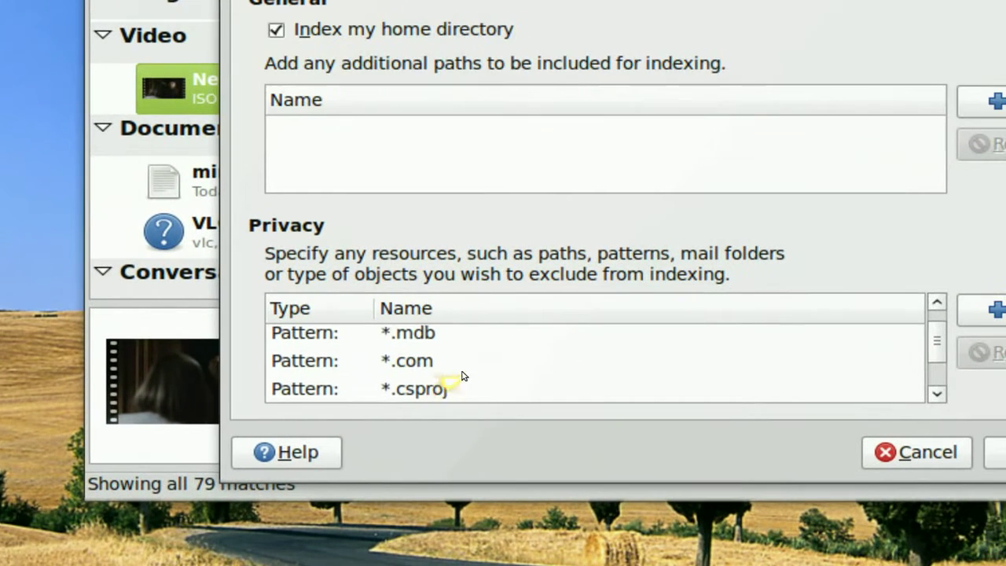
pyautogui.scroll(-6, 462, 376)
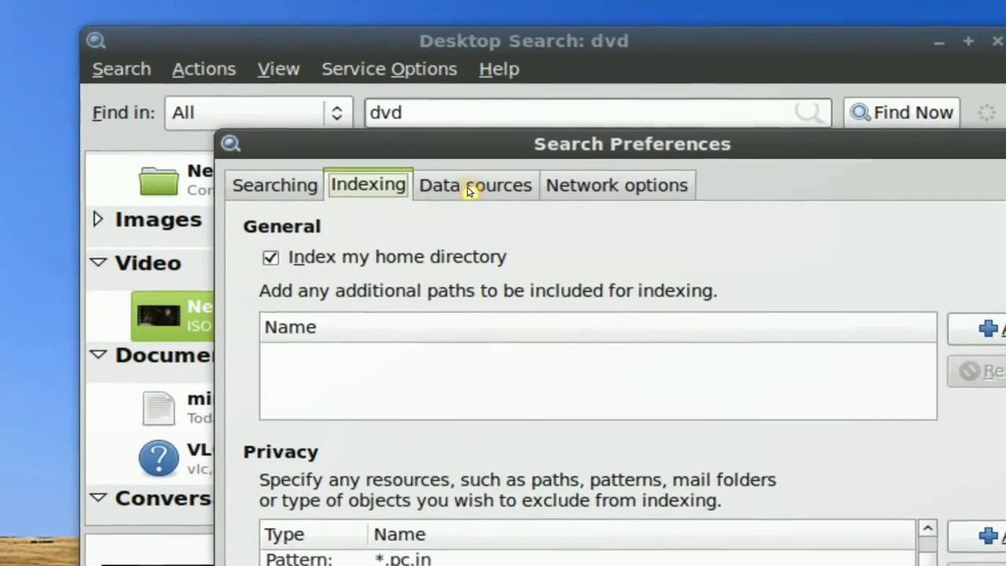
pyautogui.click(468, 189)
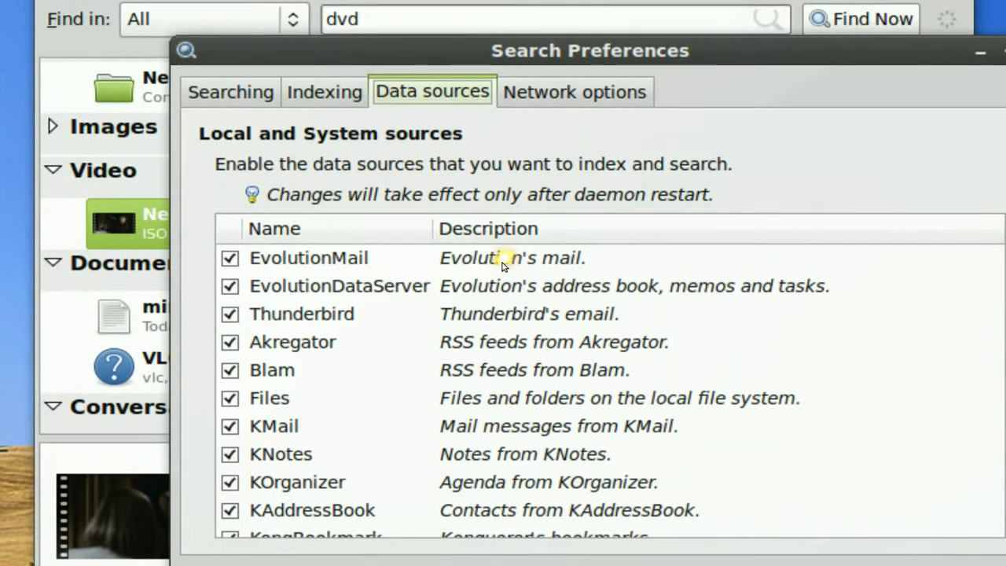
# Review the enabled data sources: EvolutionMail, Akregator, KMail, KNotes, Tomboy, Pidgin and others.
pyautogui.click(503, 262)
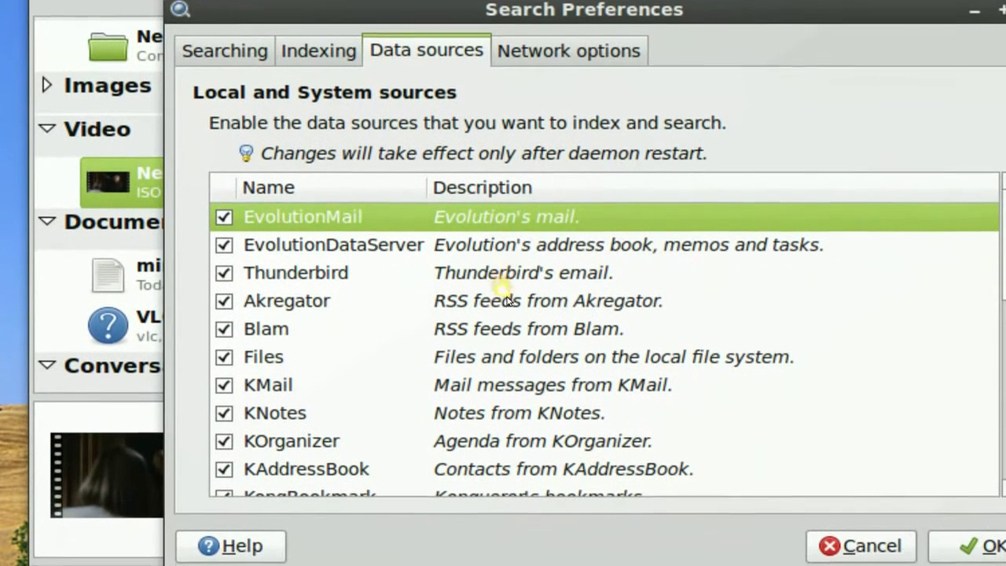
pyautogui.click(507, 314)
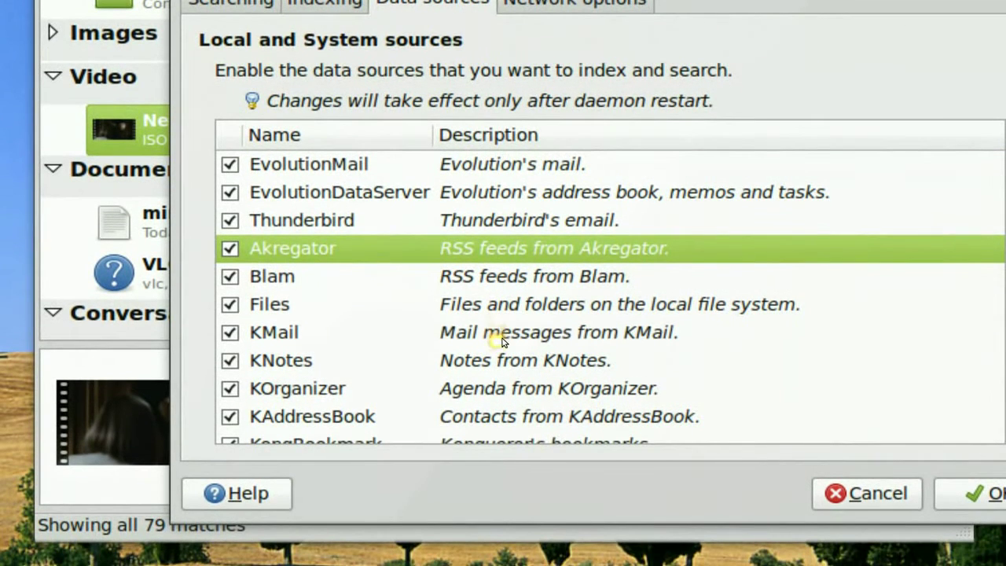
pyautogui.click(503, 338)
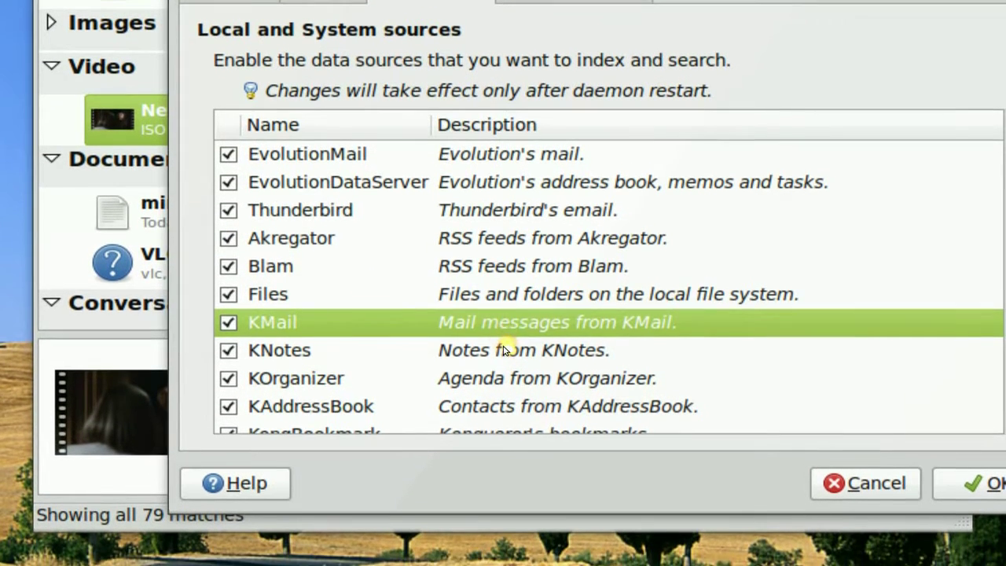
pyautogui.click(507, 346)
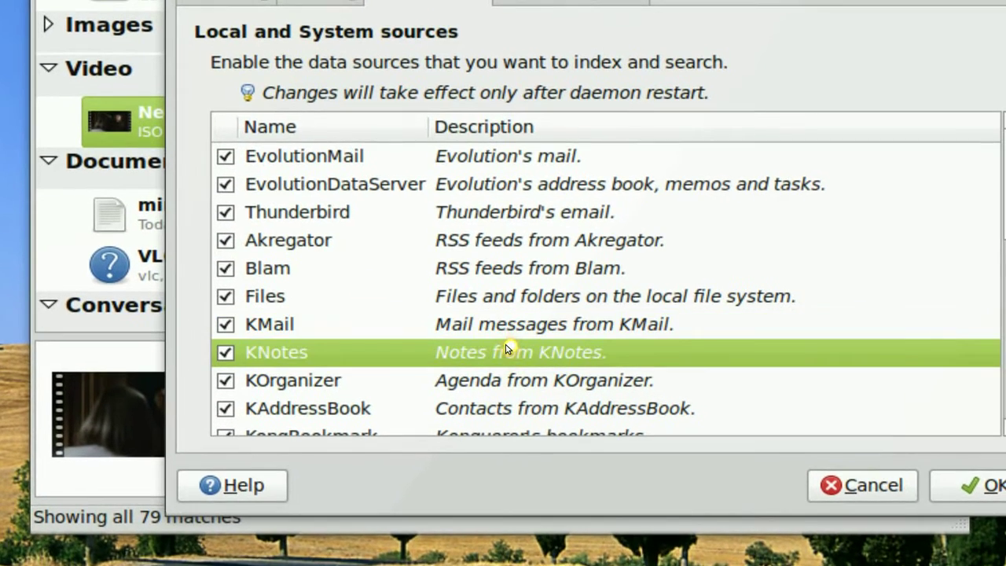
pyautogui.scroll(-1, 507, 348)
pyautogui.scroll(-4, 505, 347)
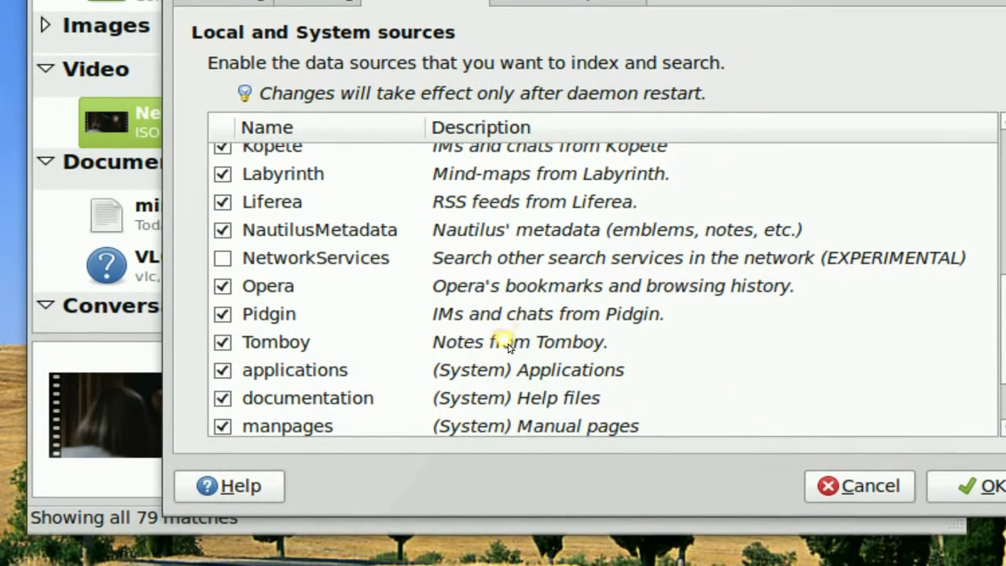
pyautogui.click(506, 345)
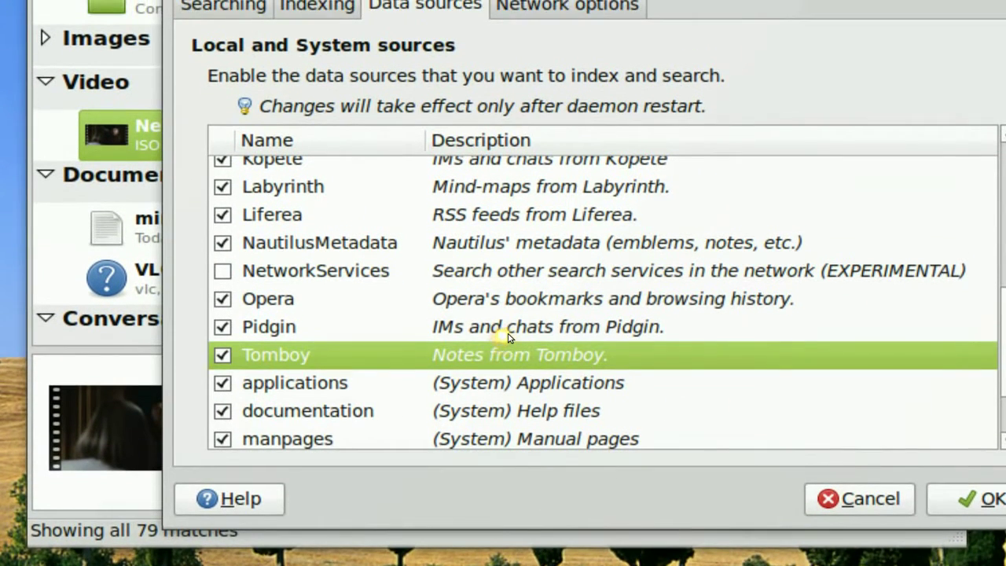
pyautogui.click(504, 331)
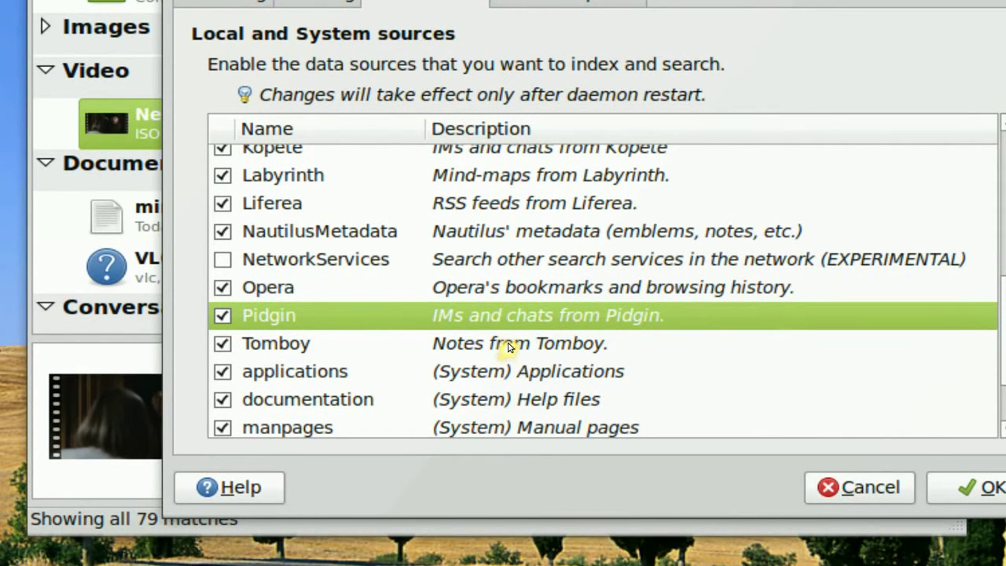
pyautogui.scroll(-2, 508, 347)
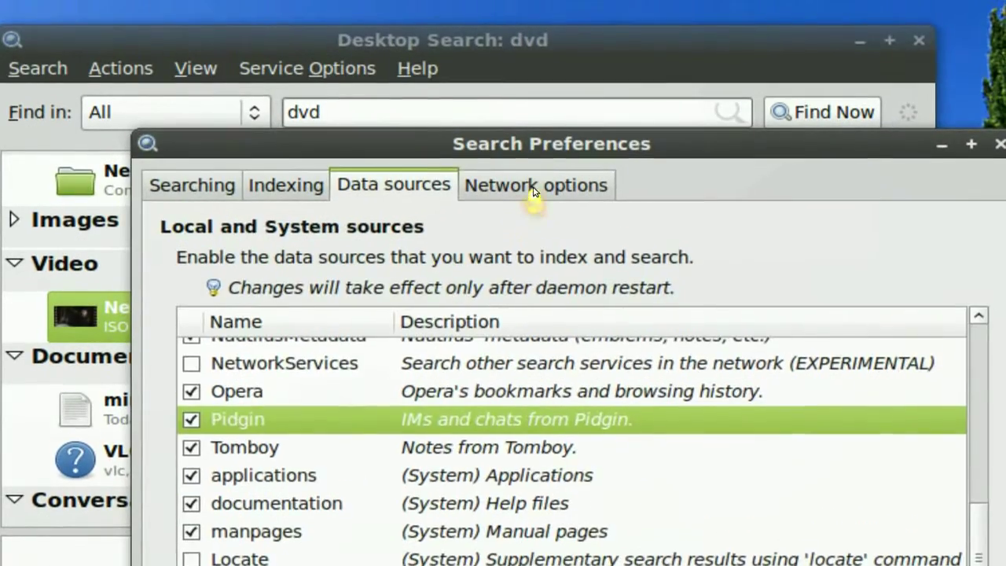
# Look at the Network options settings, then close Search Preferences with OK.
pyautogui.click(534, 191)
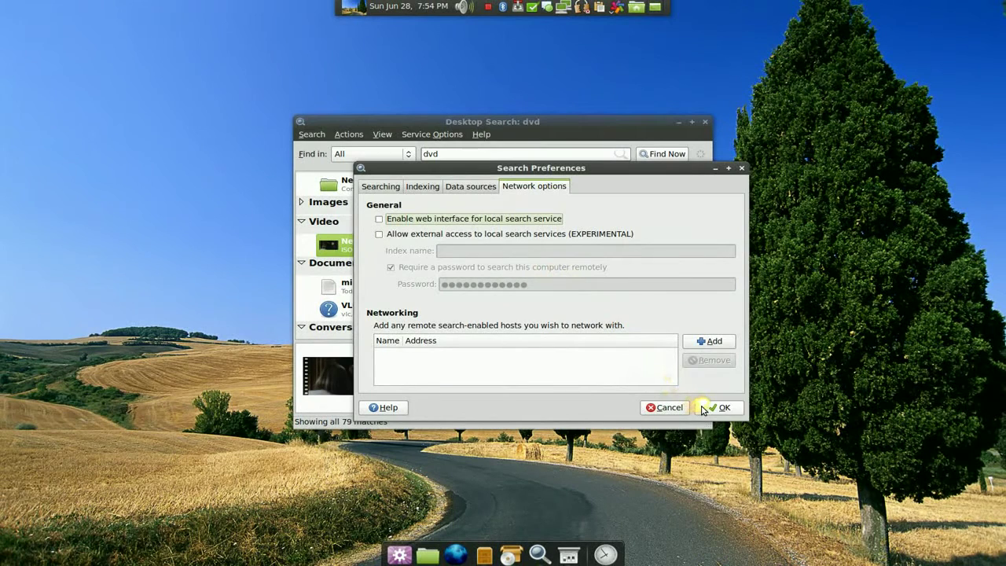
pyautogui.click(707, 408)
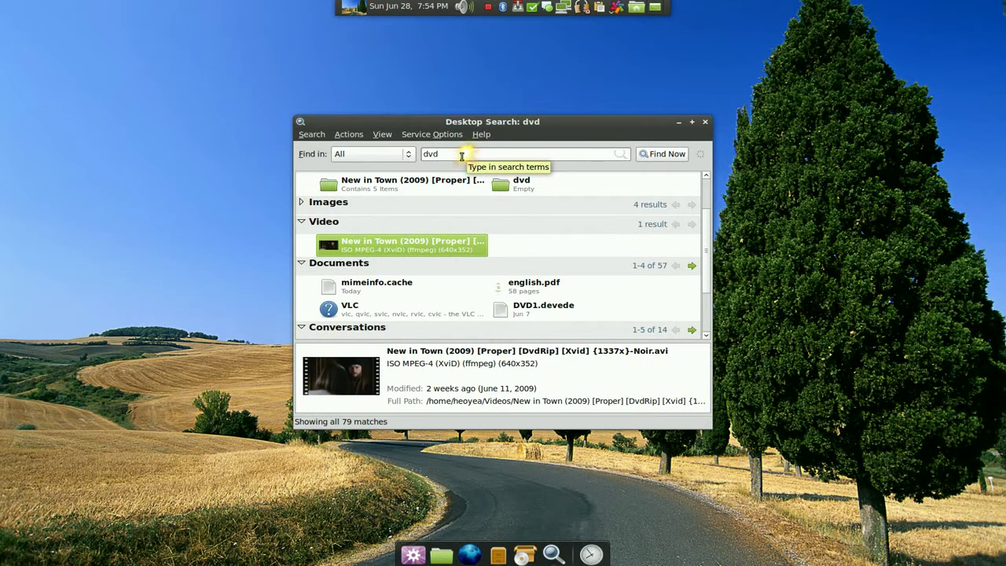
pyautogui.click(525, 554)
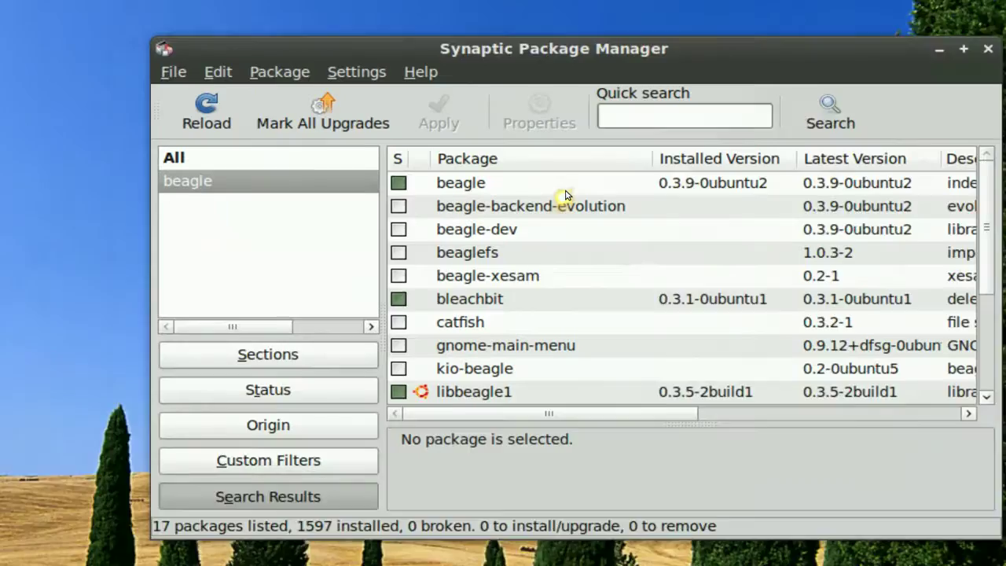
# Inspect the installed beagle package in Synaptic, then relaunch Search from Applications > Accessories.
pyautogui.click(585, 187)
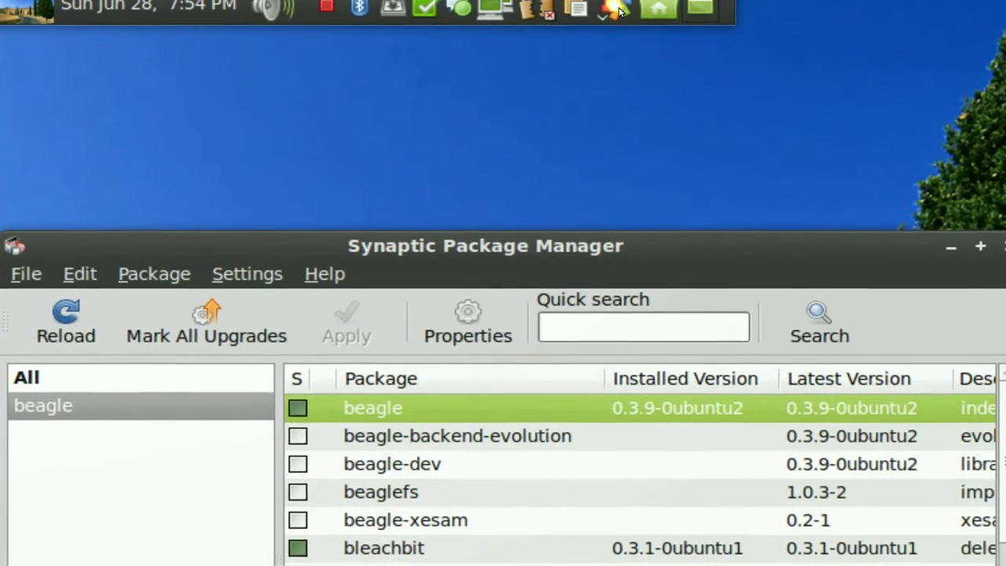
pyautogui.click(619, 10)
pyautogui.moveTo(783, 30)
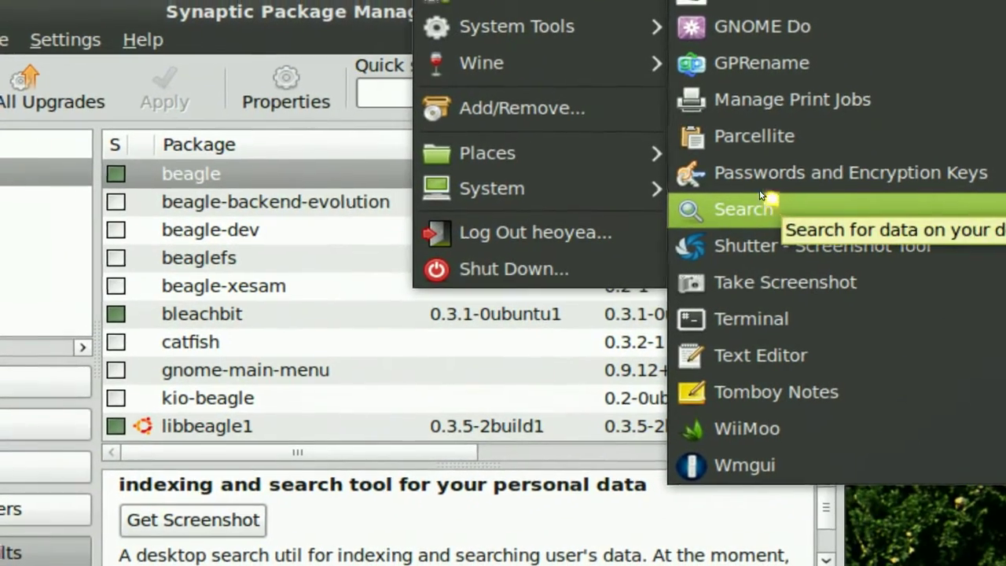
pyautogui.click(760, 206)
pyautogui.write('dvd')
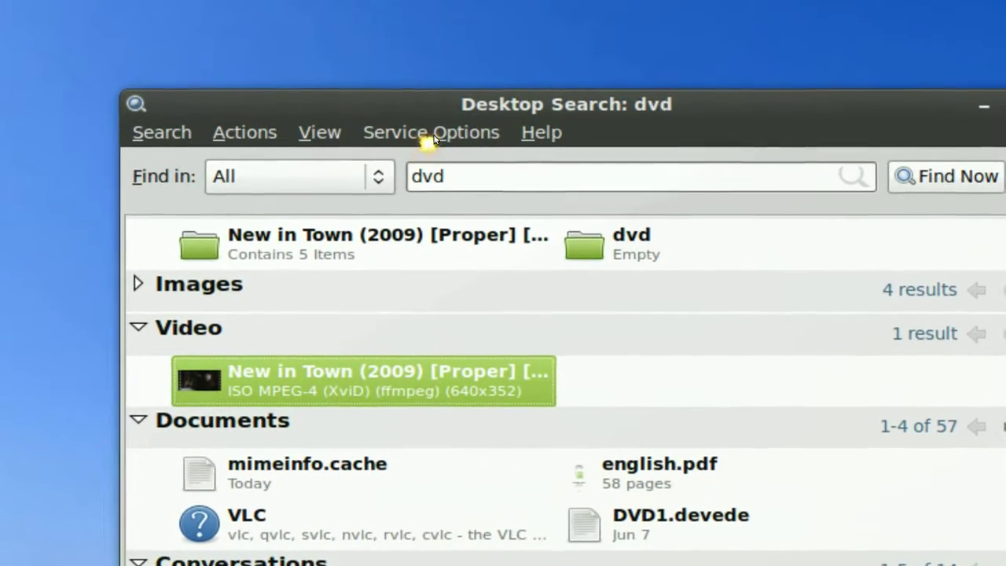
# Show the Index Information page via Service Options, with counts like Pidgin 449 and Files 6278.
pyautogui.click(431, 134)
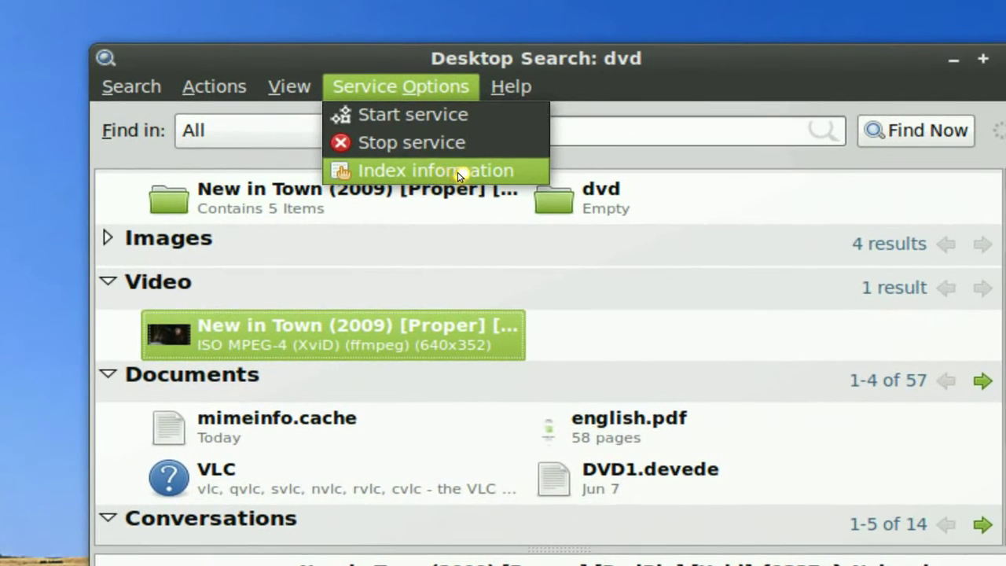
pyautogui.click(461, 173)
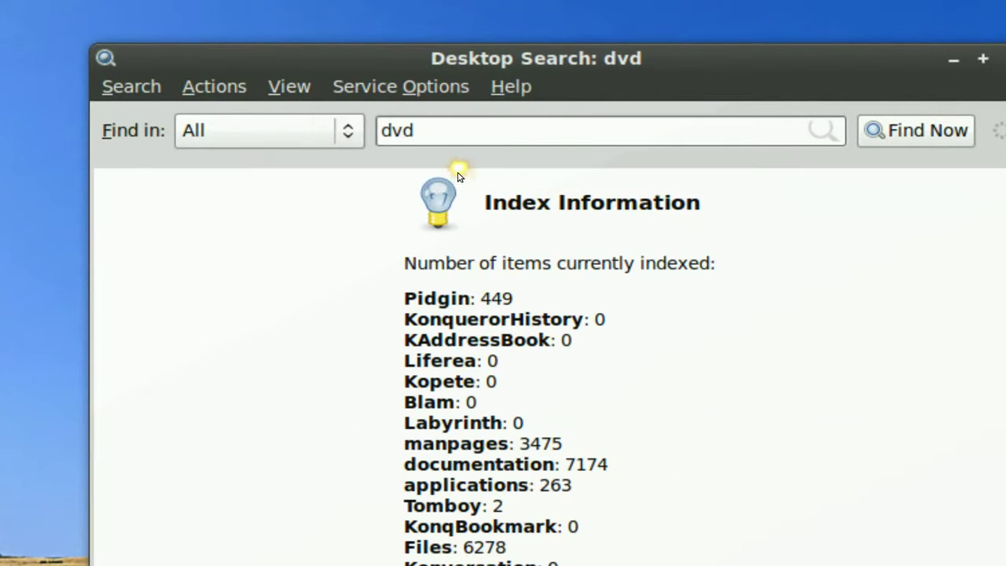